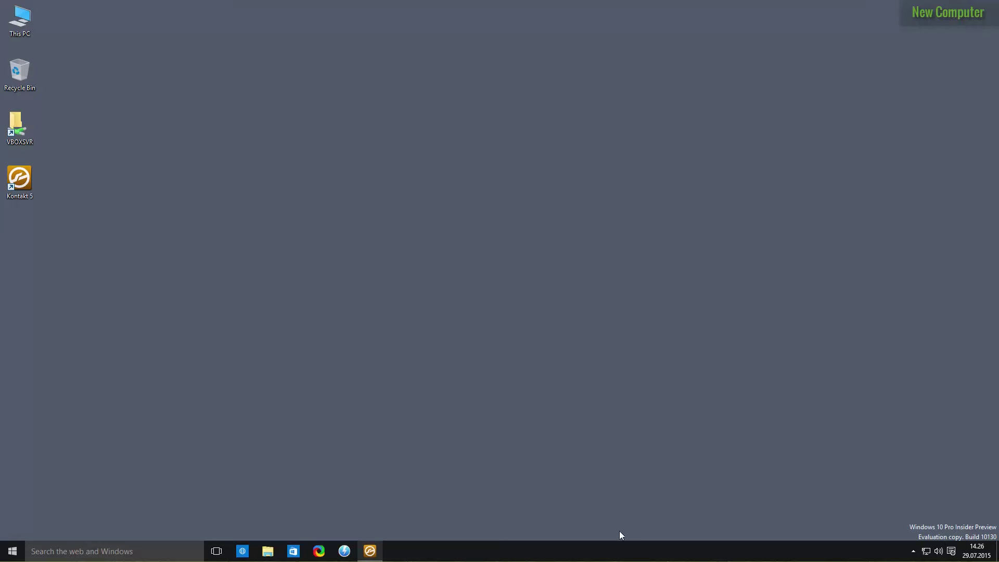
Launch Kontakt 5, confirm the Libraries tab lists nothing, and cancel the Add Library folder prompt
double_click(31, 193)
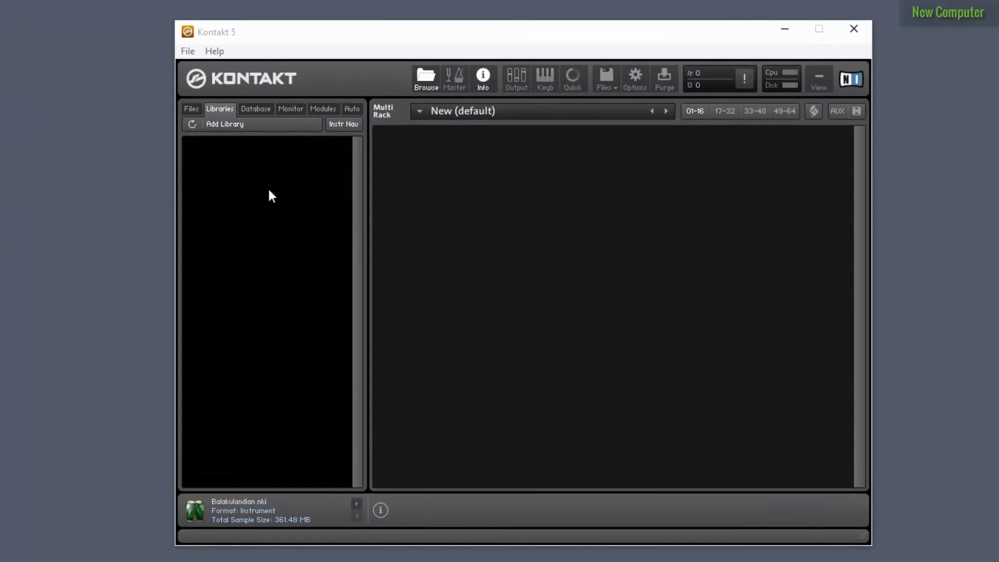
click(197, 108)
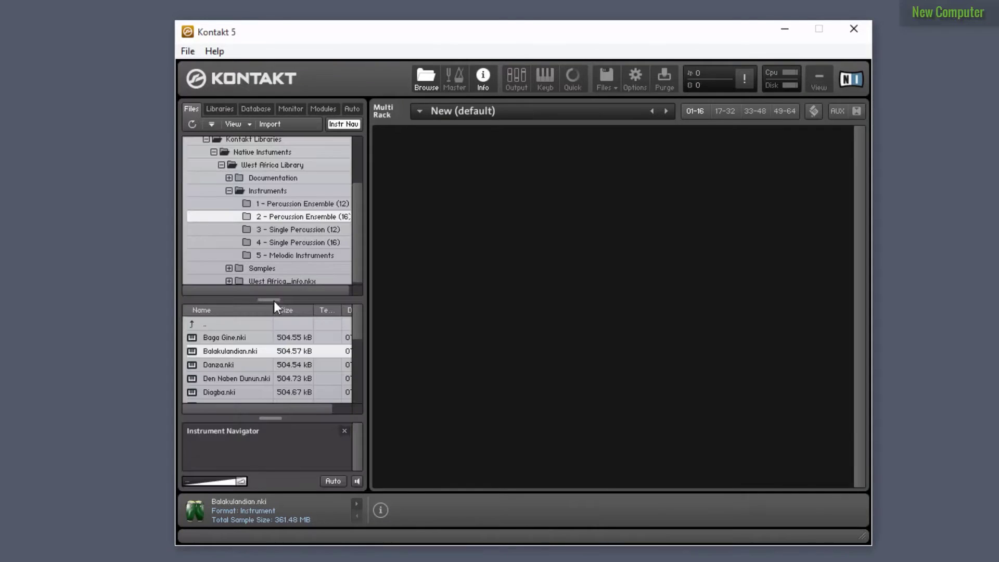
click(224, 110)
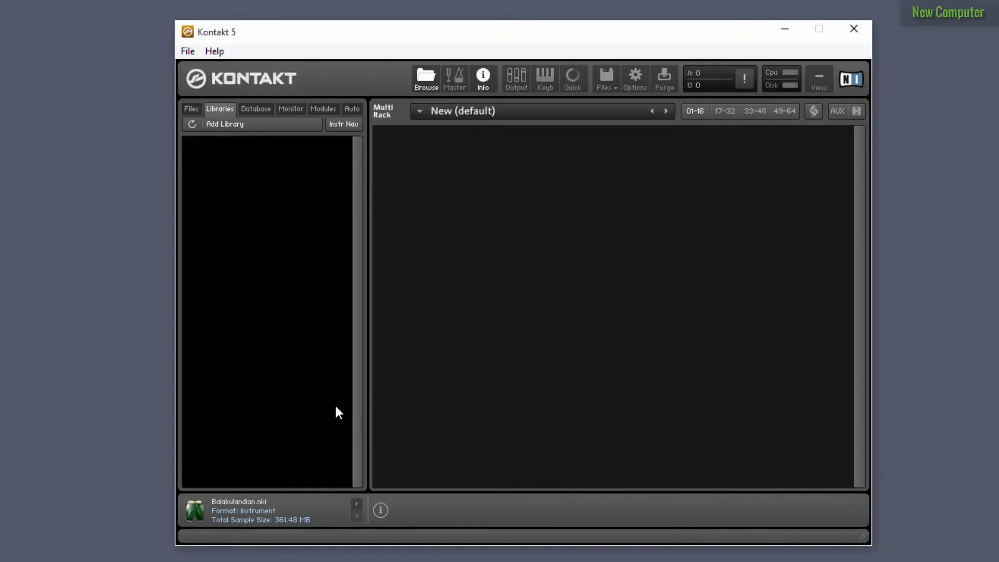
click(254, 126)
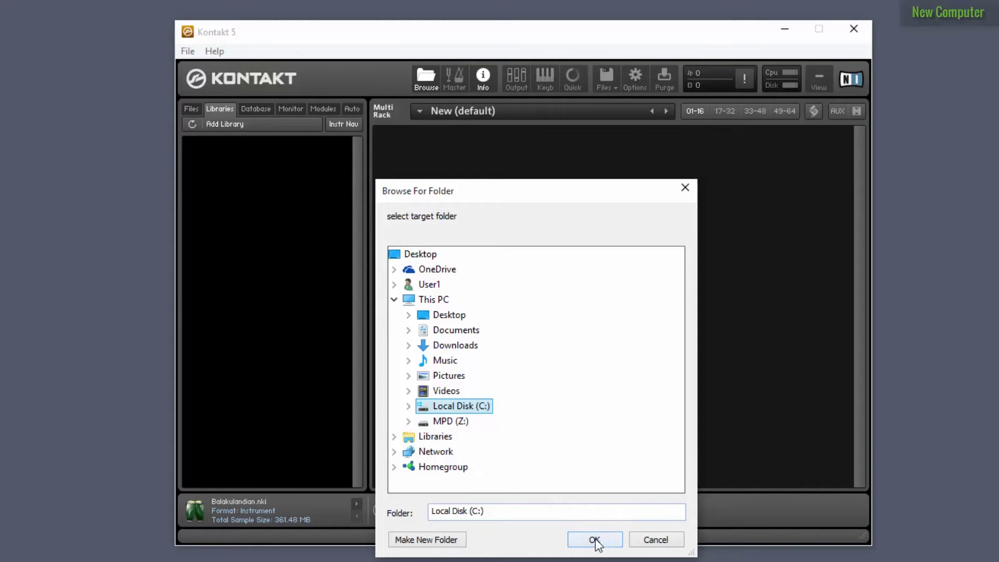
click(661, 543)
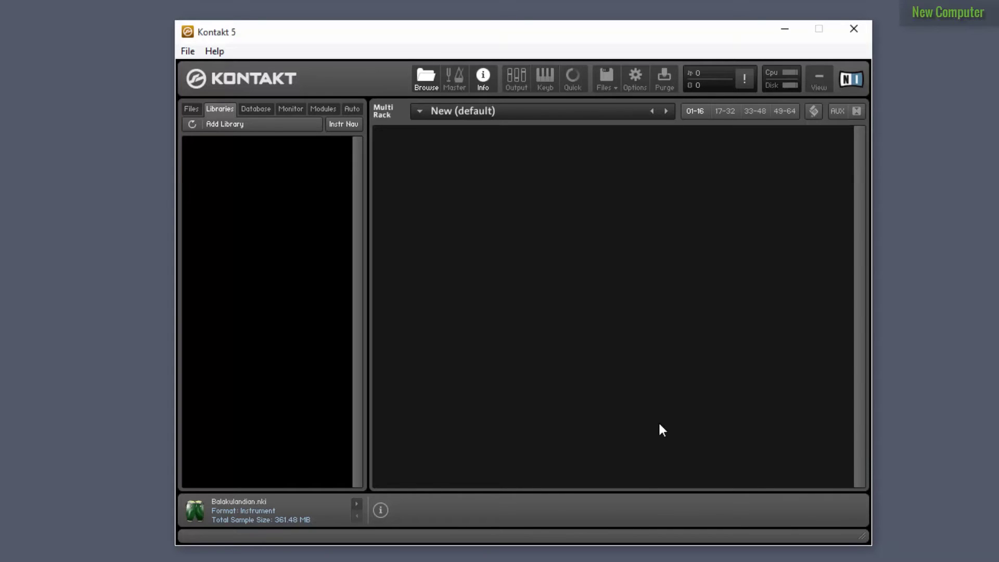
click(195, 108)
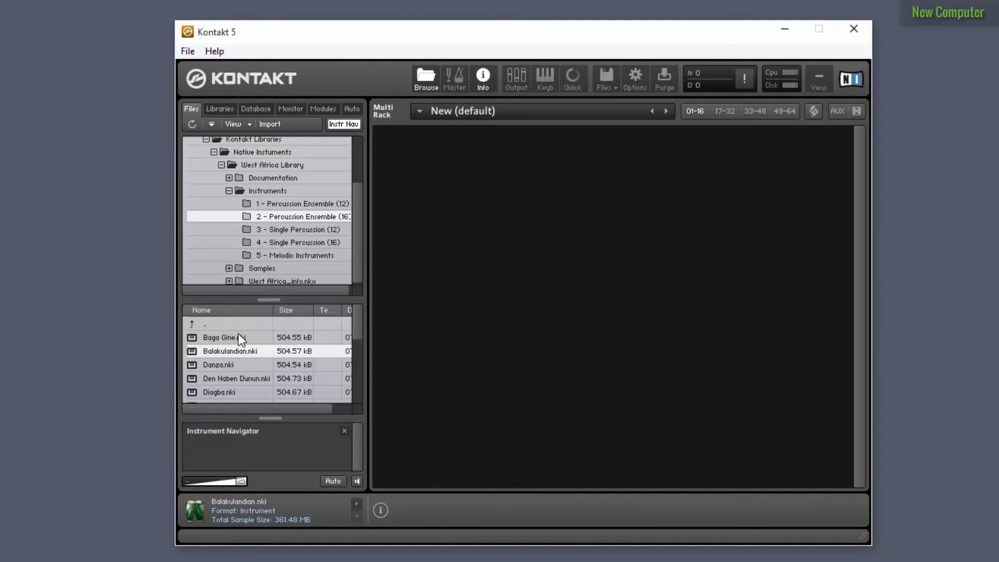
click(246, 374)
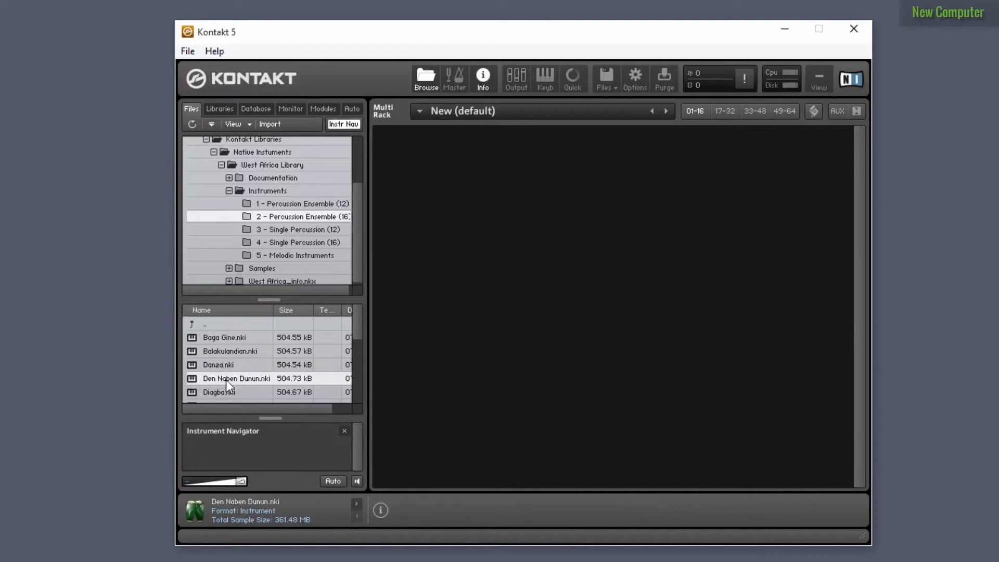
double_click(237, 351)
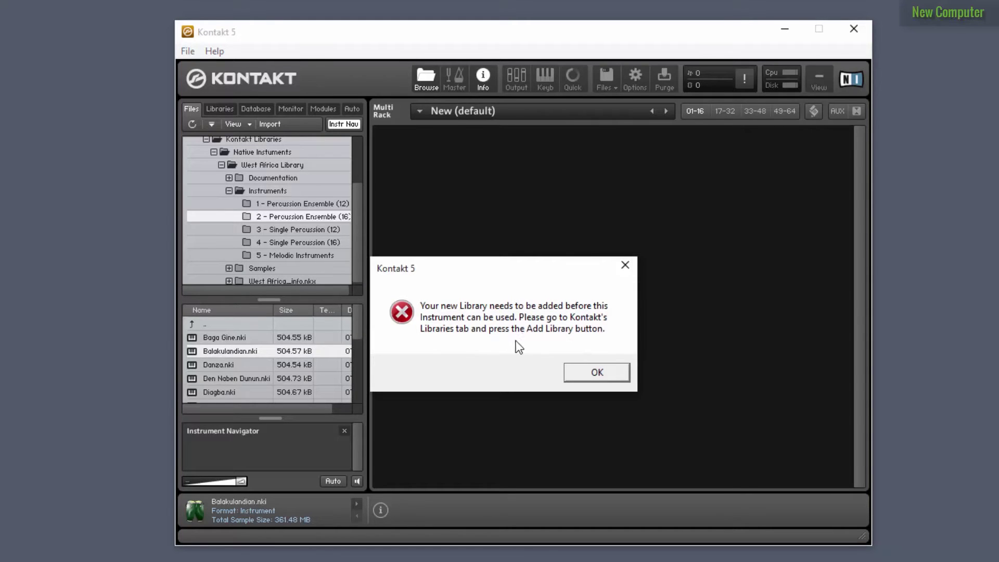
click(595, 371)
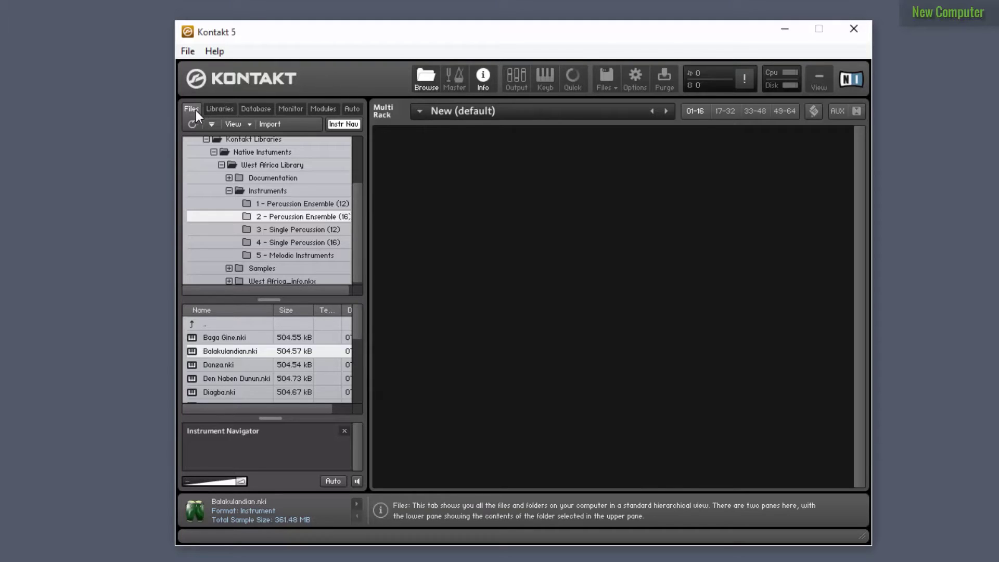
click(224, 108)
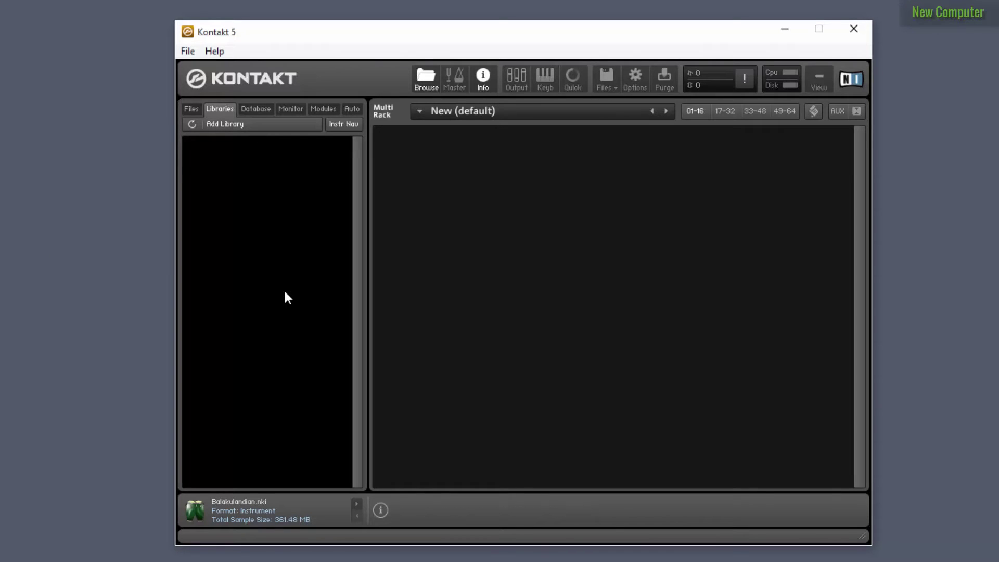
click(854, 29)
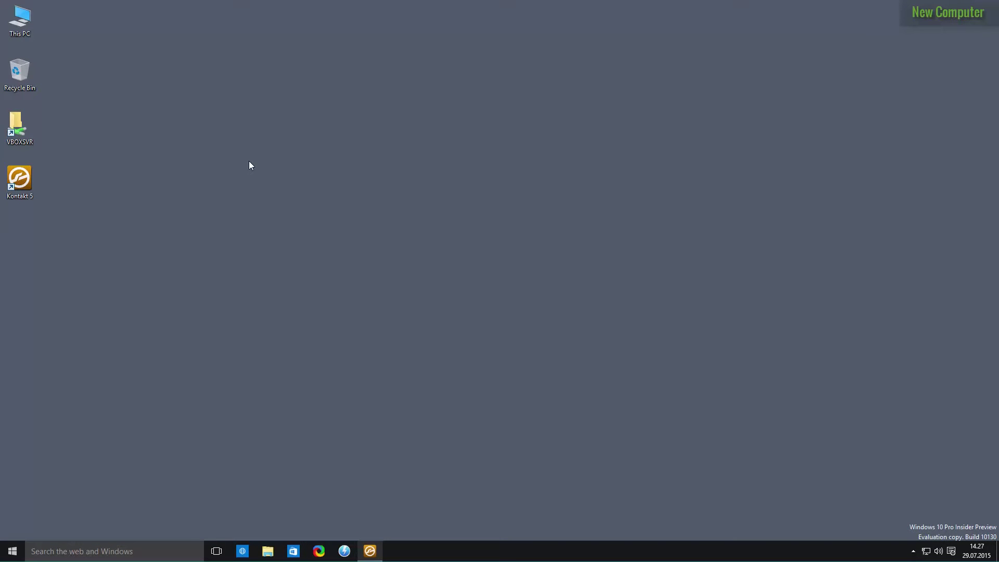
Find the Kontakt Libraries folder on the MPD (Z:) drive under This PC
double_click(29, 134)
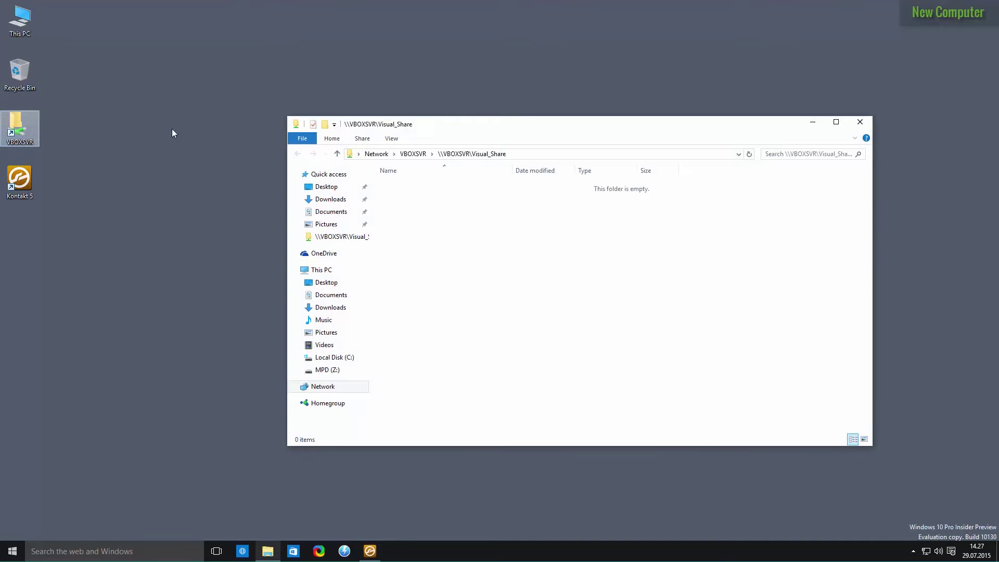
click(322, 269)
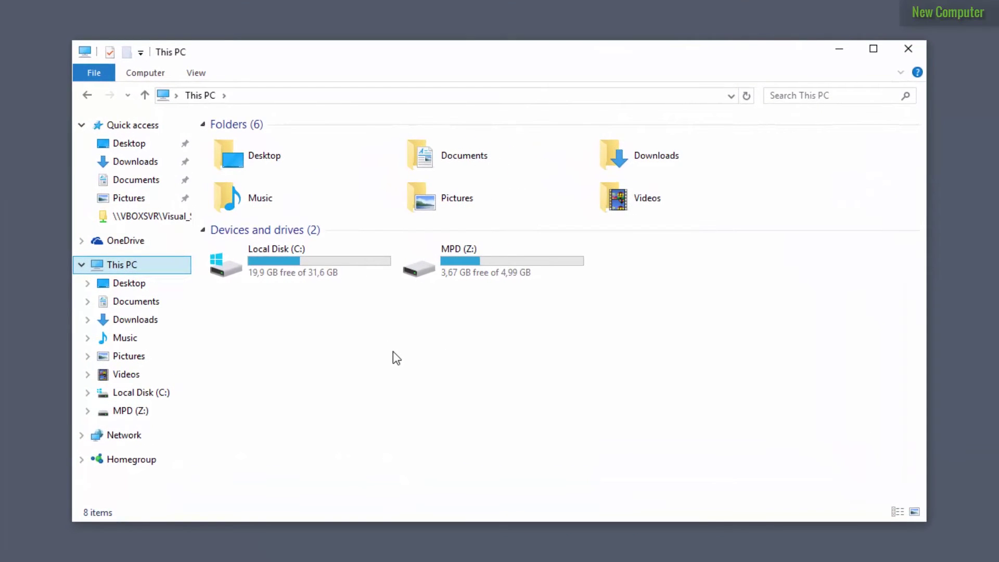
click(486, 269)
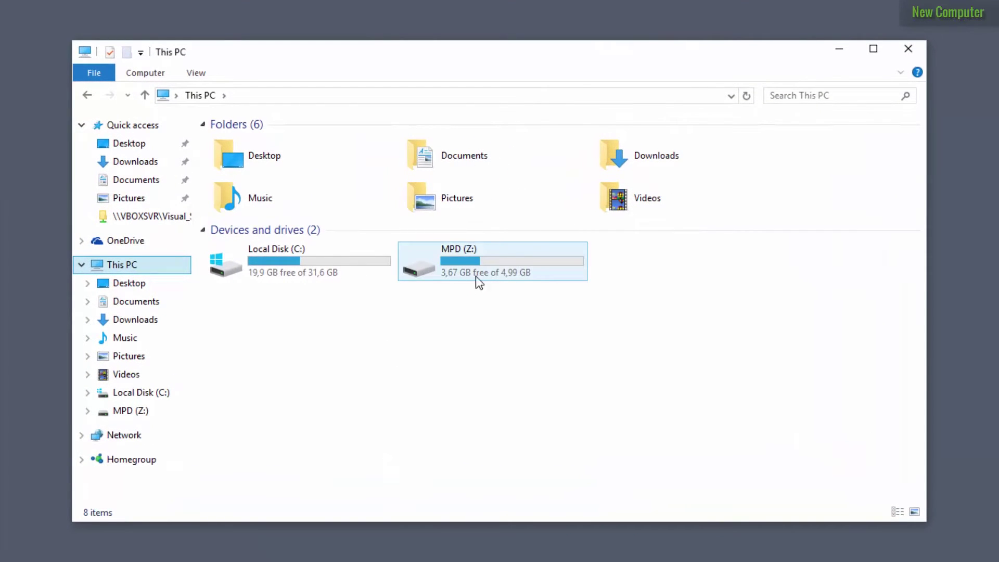
double_click(523, 268)
click(281, 142)
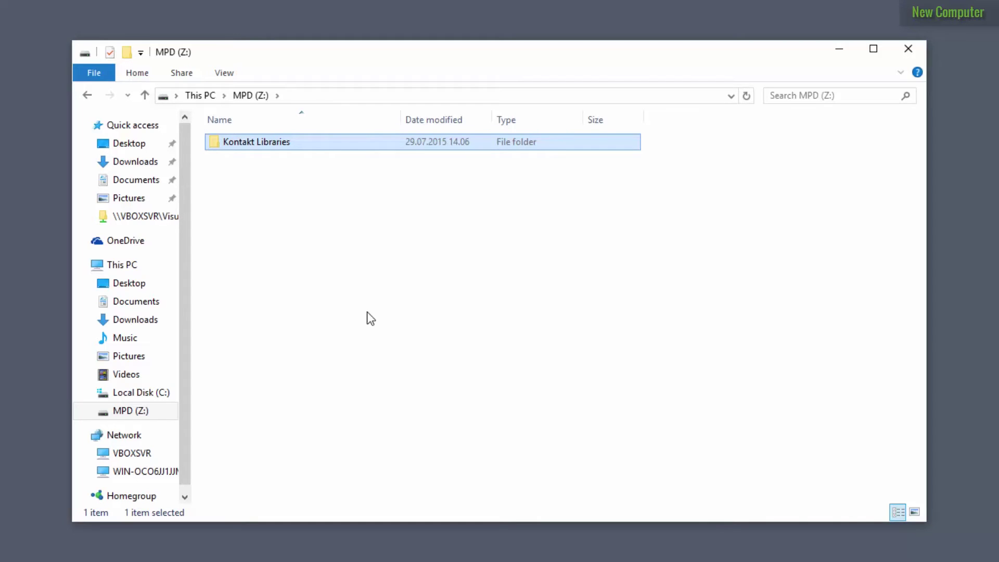
click(210, 96)
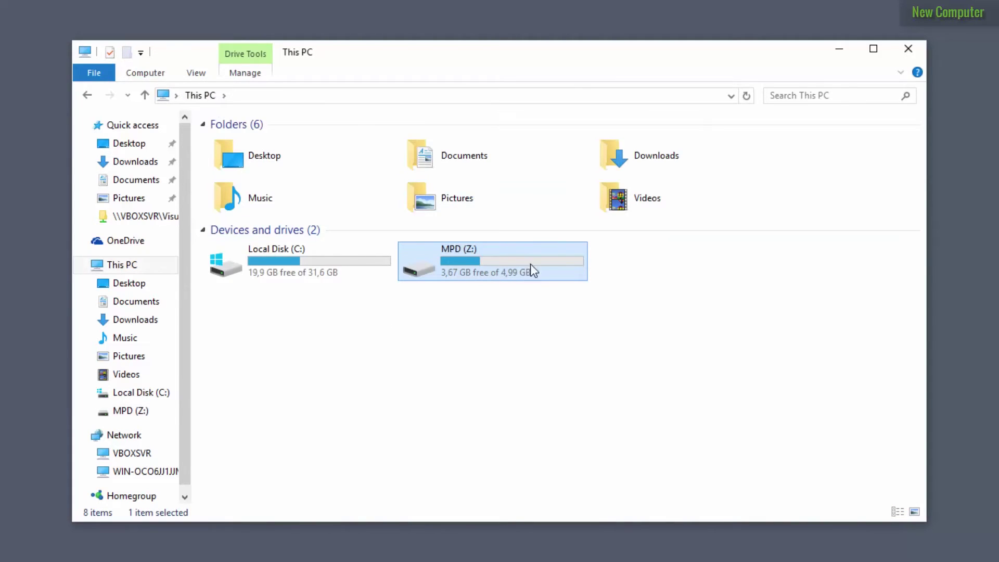
Reopen Kontakt Libraries on MPD (Z:), go back up to This PC, and close File Explorer
double_click(504, 266)
click(254, 142)
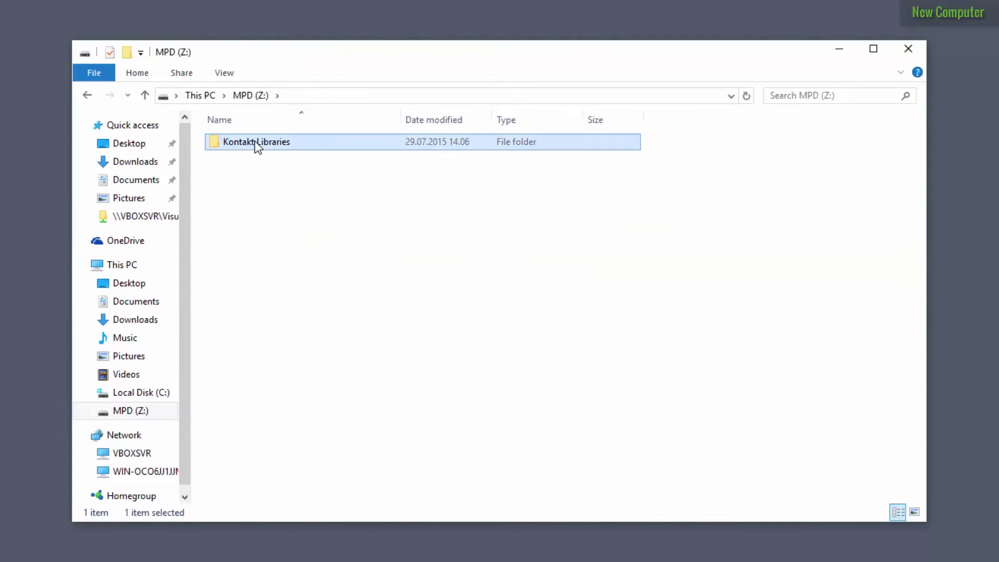
double_click(255, 141)
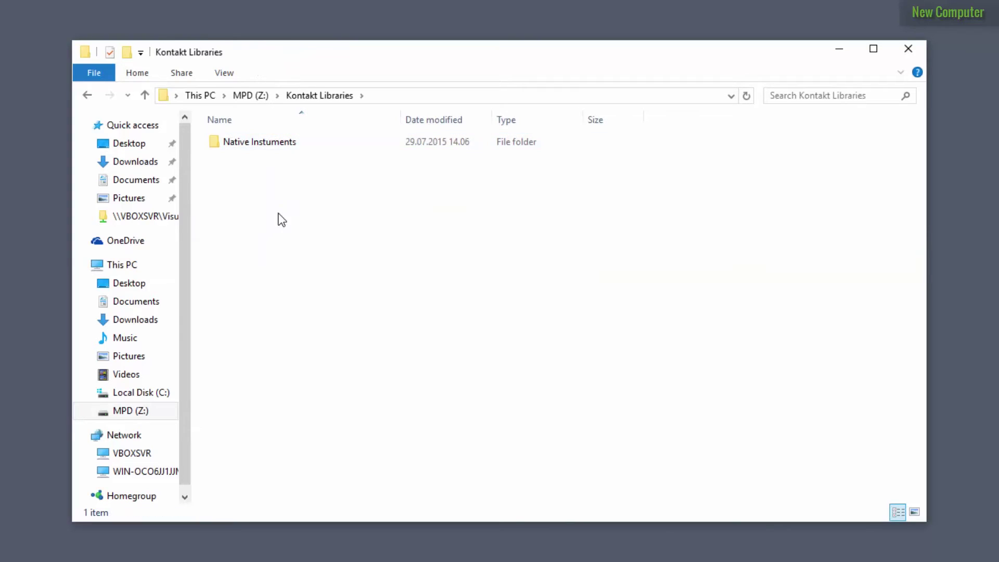
click(145, 96)
click(145, 95)
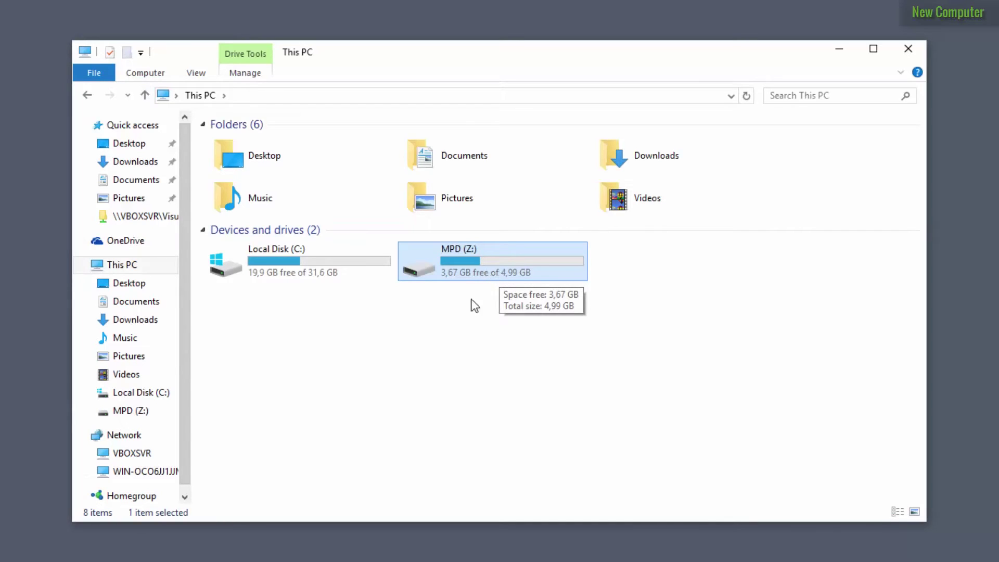
click(485, 235)
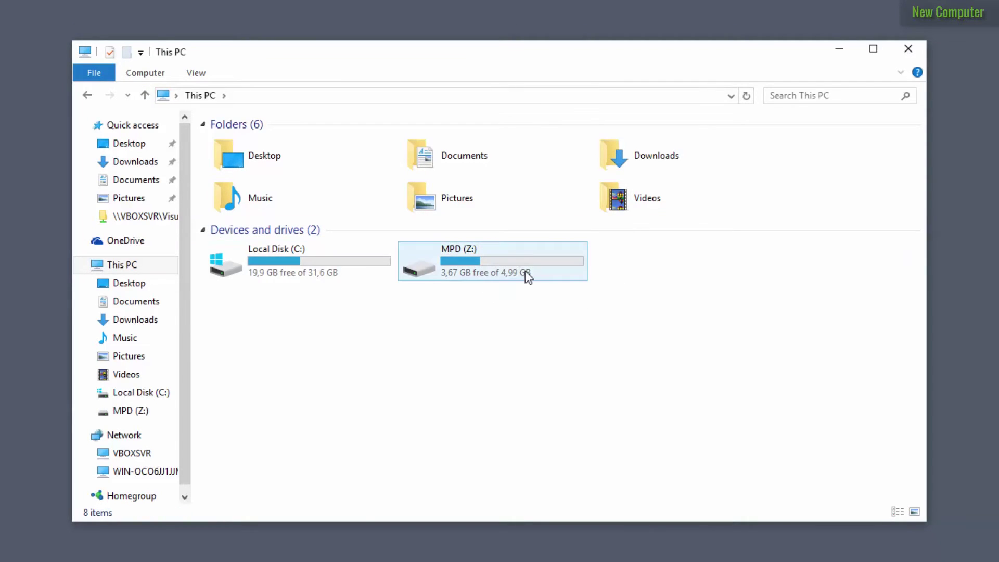
click(558, 274)
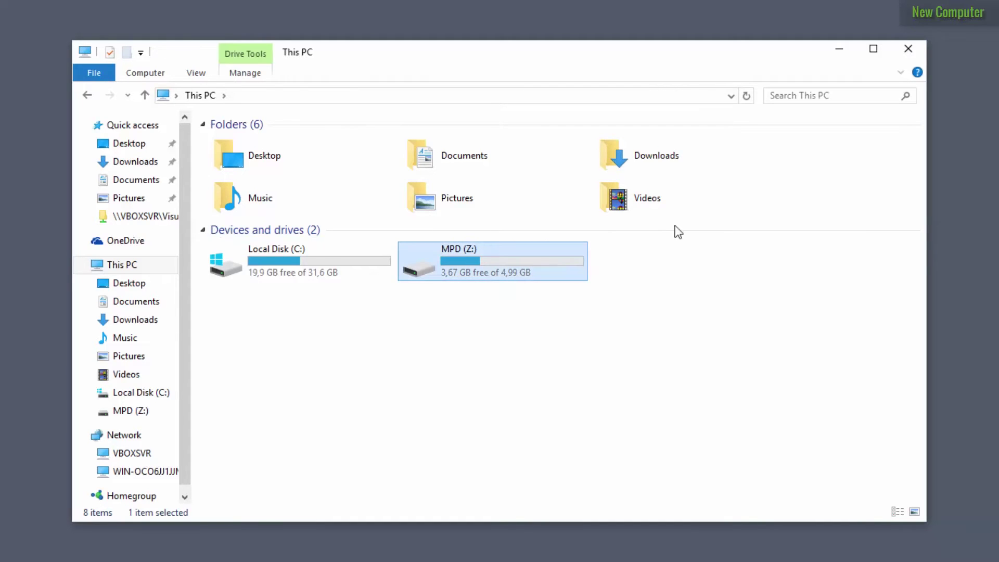
click(916, 52)
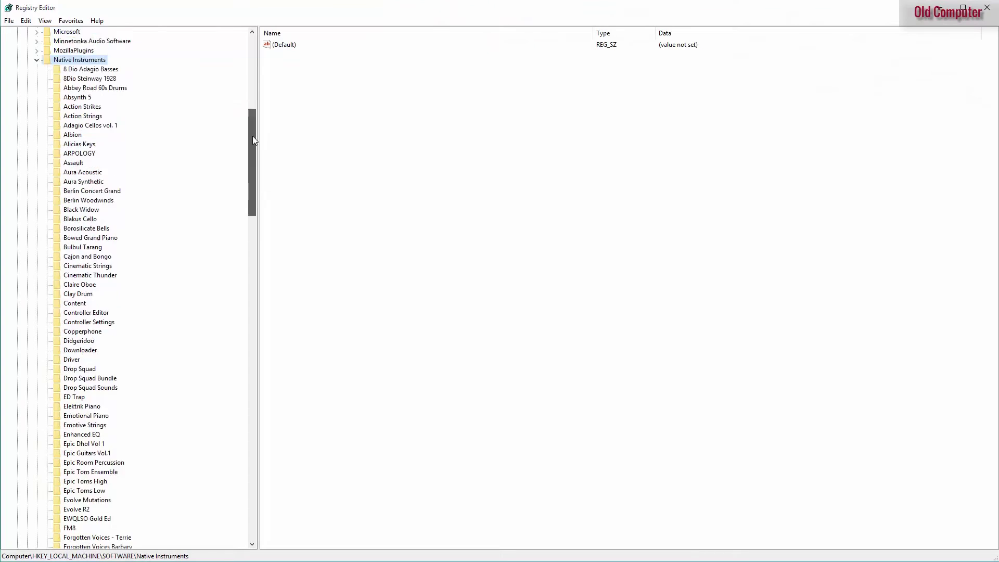
Select HKEY_LOCAL_MACHINE\SOFTWARE\Native Instruments and browse its library subkeys from 8 Dio Adagio Basses onward
drag(253, 139, 253, 62)
click(26, 105)
click(16, 60)
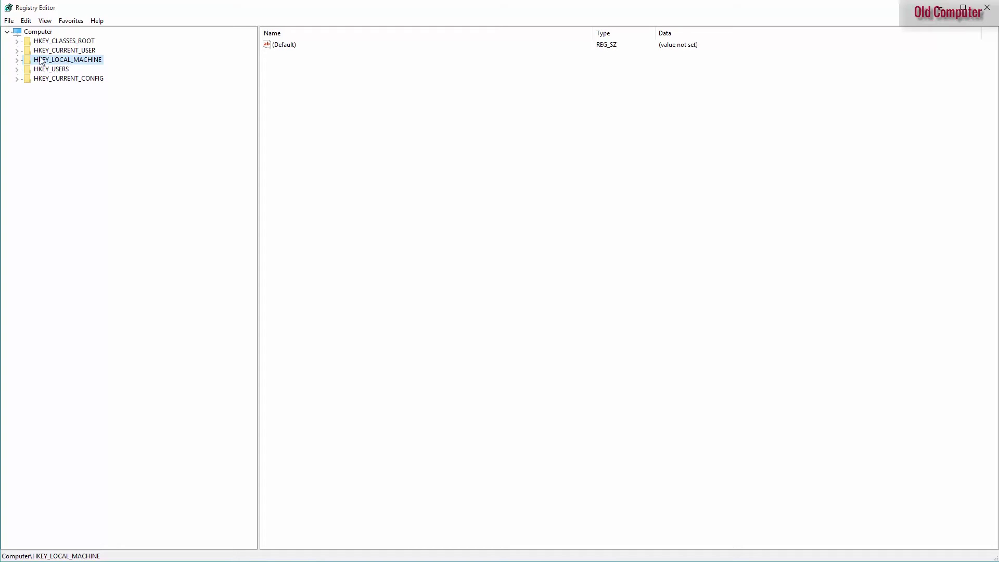
click(17, 59)
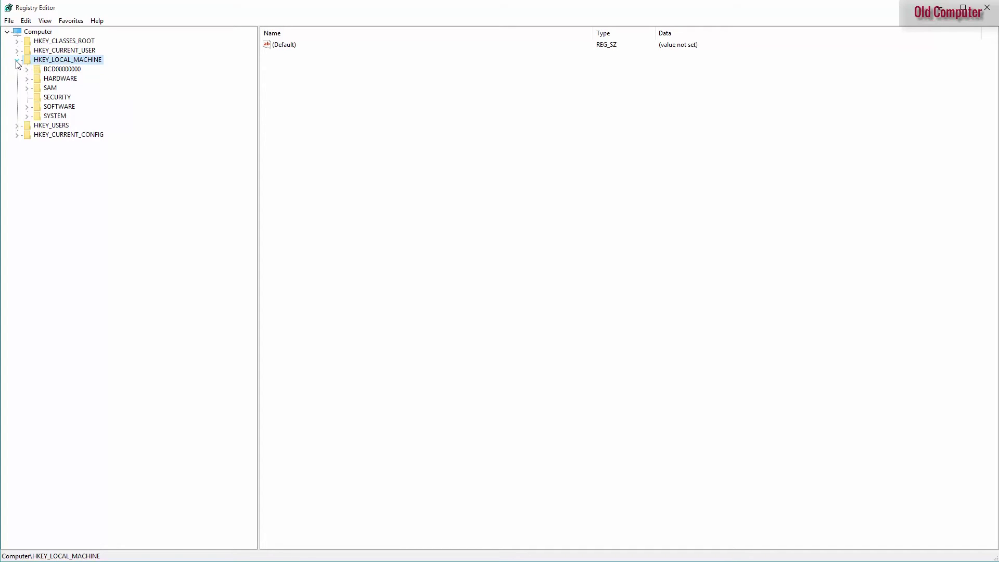
click(27, 107)
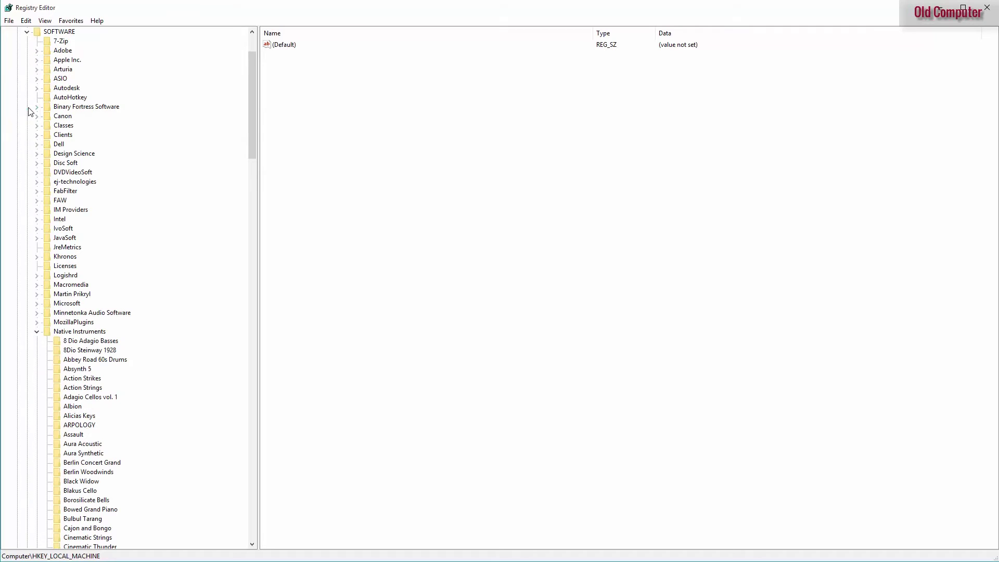
click(88, 332)
scroll(104, 307, up, 3)
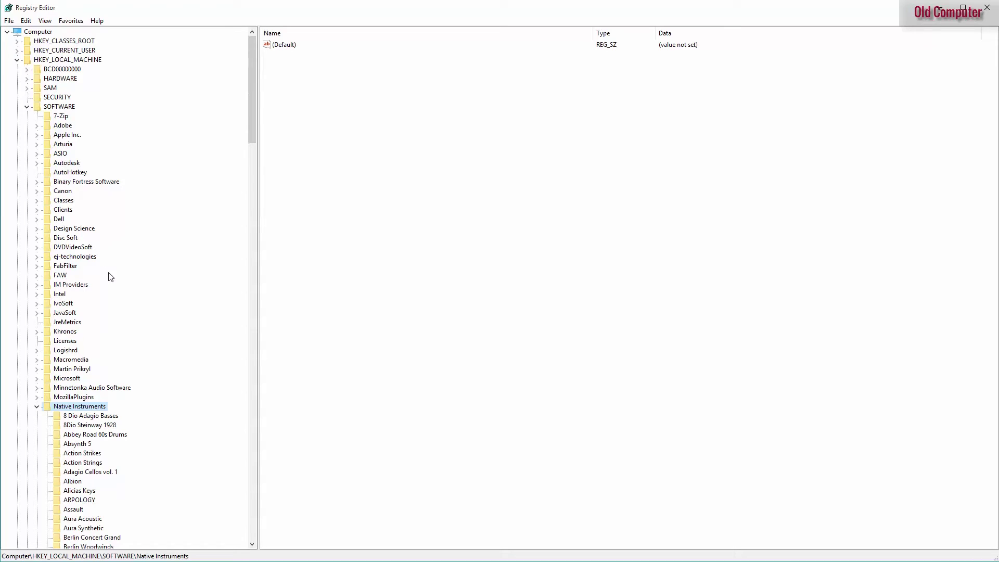
scroll(156, 315, down, 5)
scroll(182, 325, down, 4)
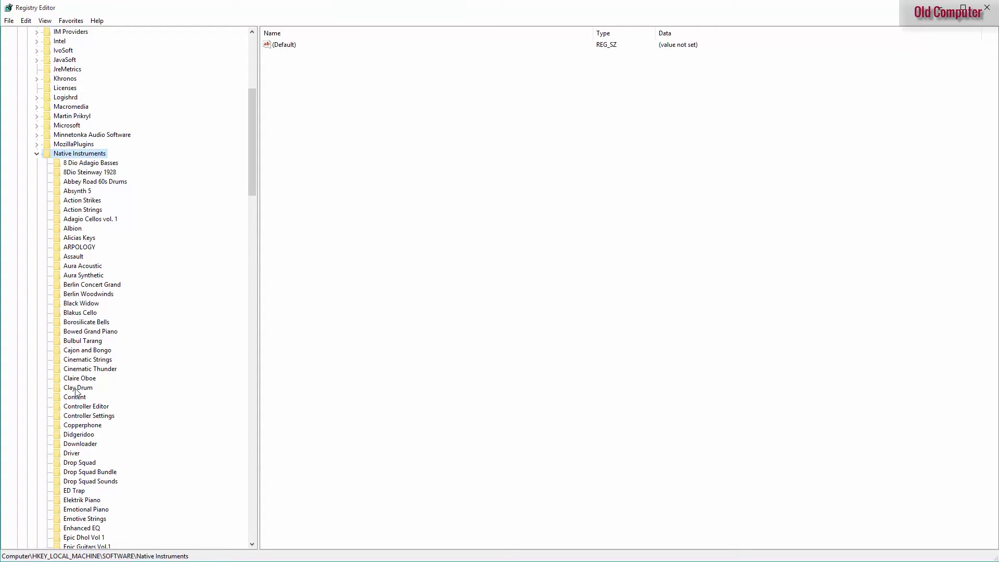
scroll(80, 401, down, 1)
scroll(80, 403, down, 4)
scroll(71, 428, up, 5)
scroll(86, 160, up, 1)
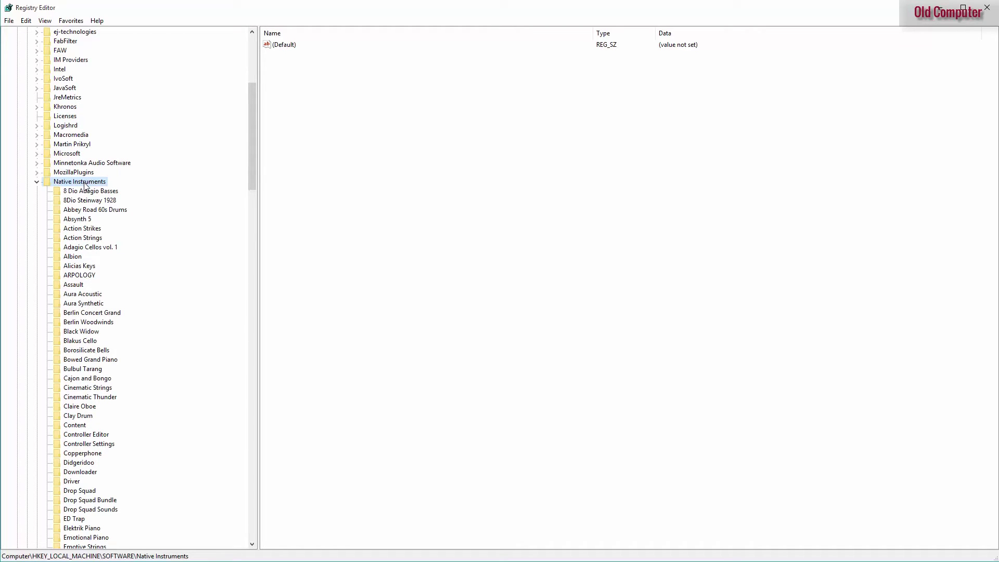
Export the Native Instruments key as 'Local Machine - Native Instruments' in the Visual Share folder
right_click(94, 183)
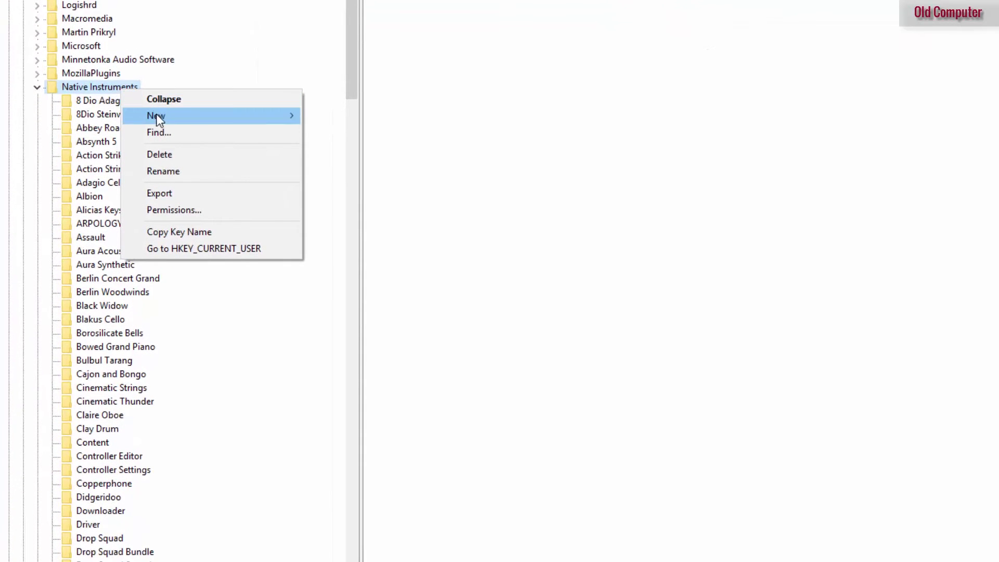
click(202, 189)
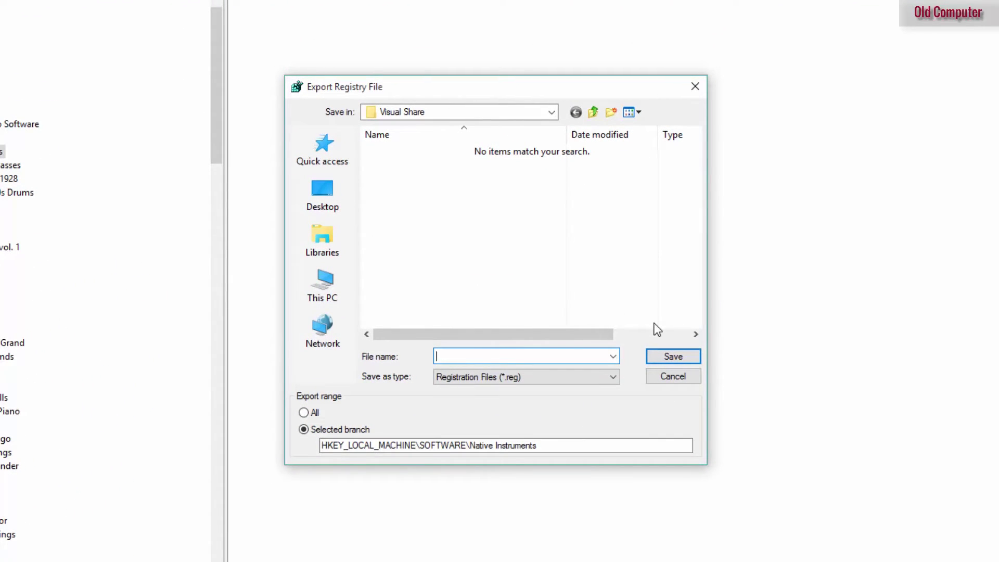
text(Local Machine - Native Instruments)
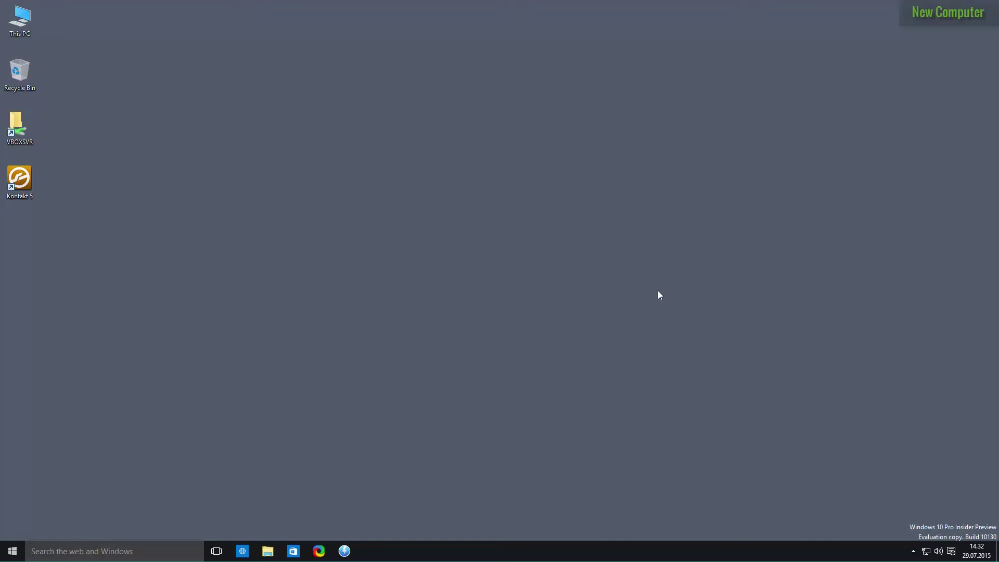
Launch regedit from the Start menu search and approve the administrator prompt
click(13, 552)
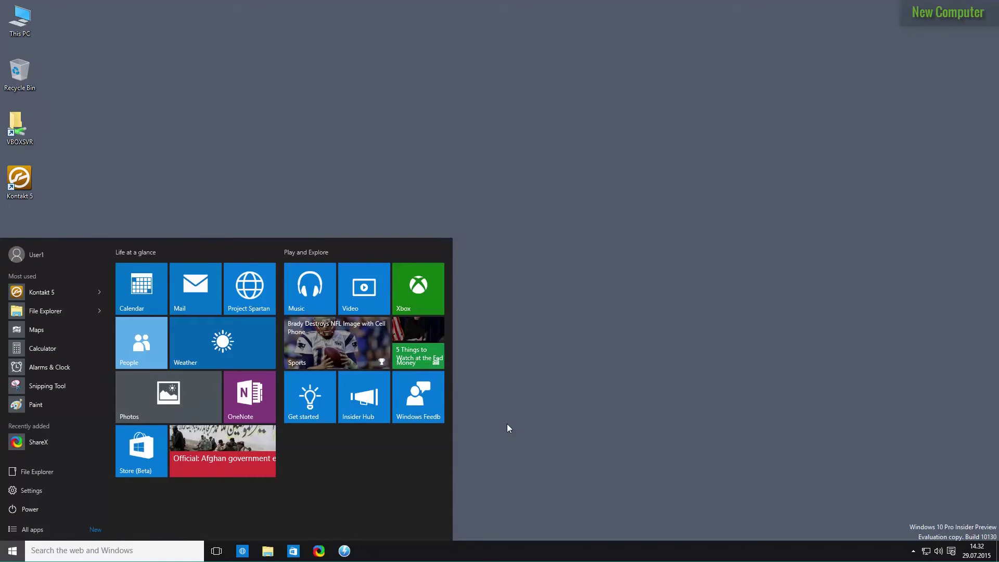
text(re)
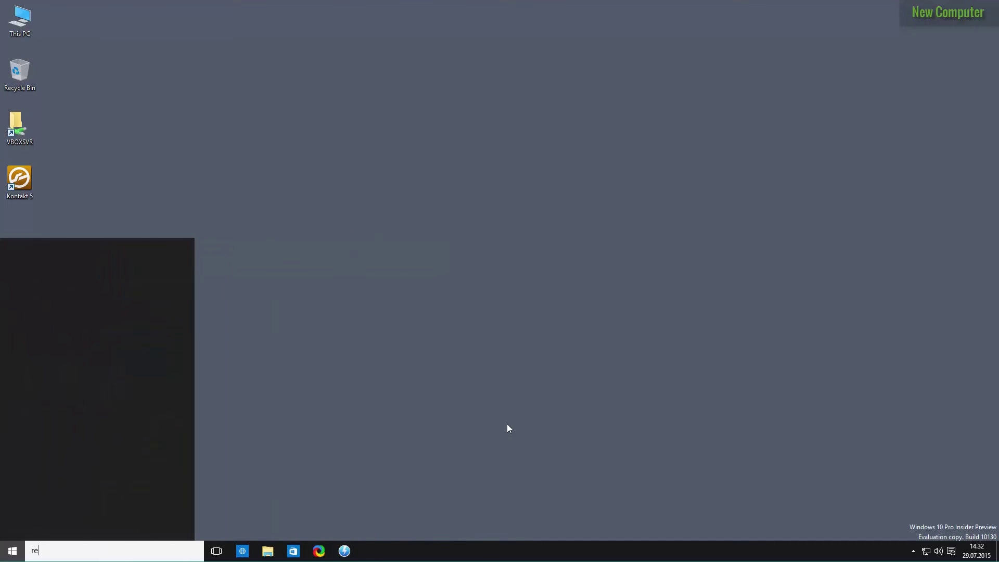
text(gedit)
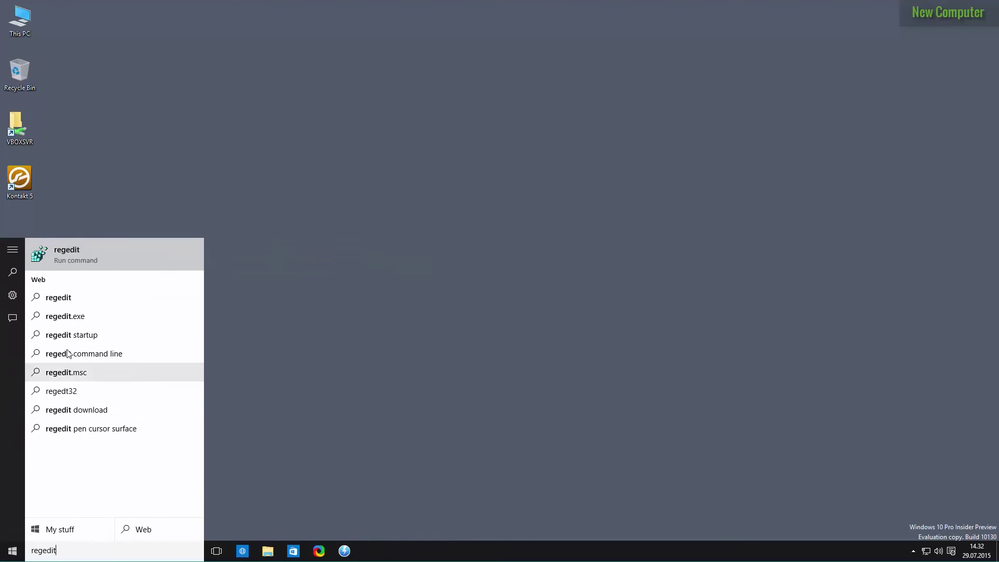
click(139, 264)
click(538, 296)
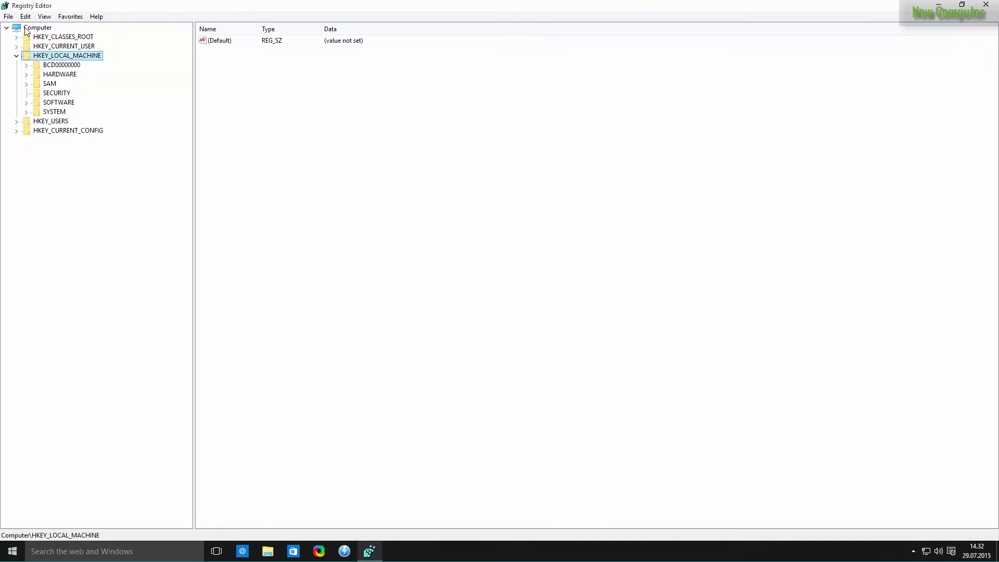
Expand HKEY_LOCAL_MACHINE\SOFTWARE\Native Instruments in the new PC's registry
click(61, 104)
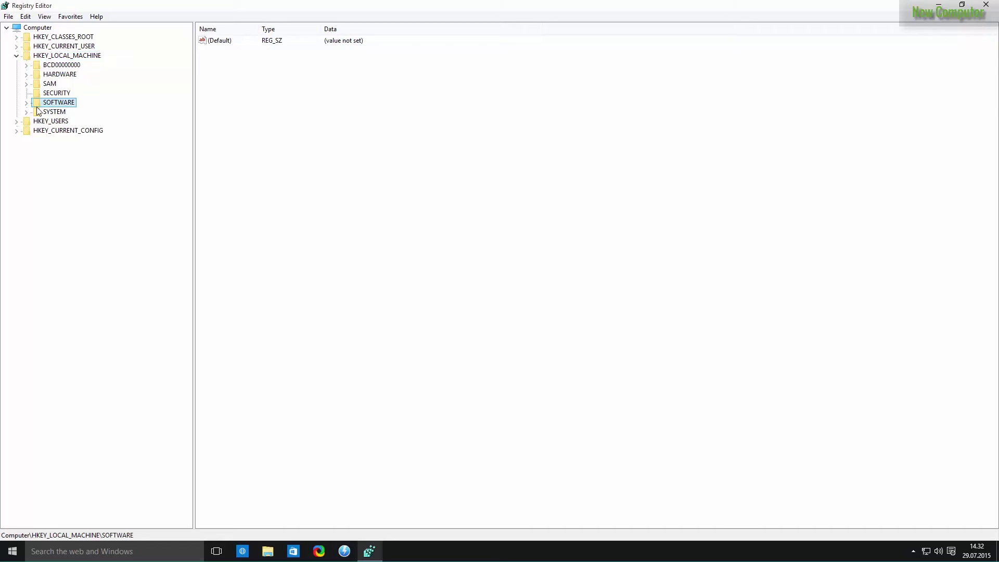
click(27, 103)
click(69, 187)
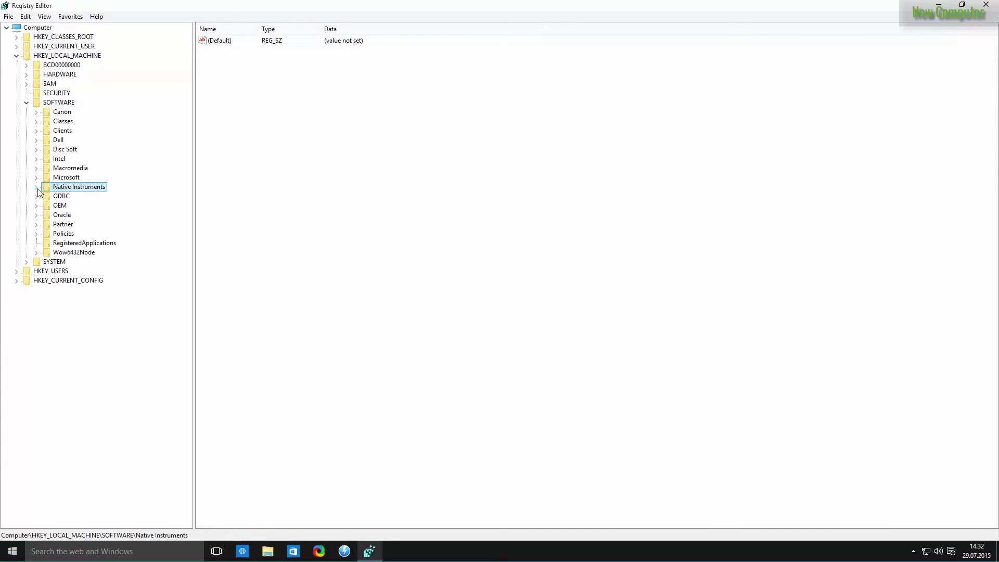
click(36, 187)
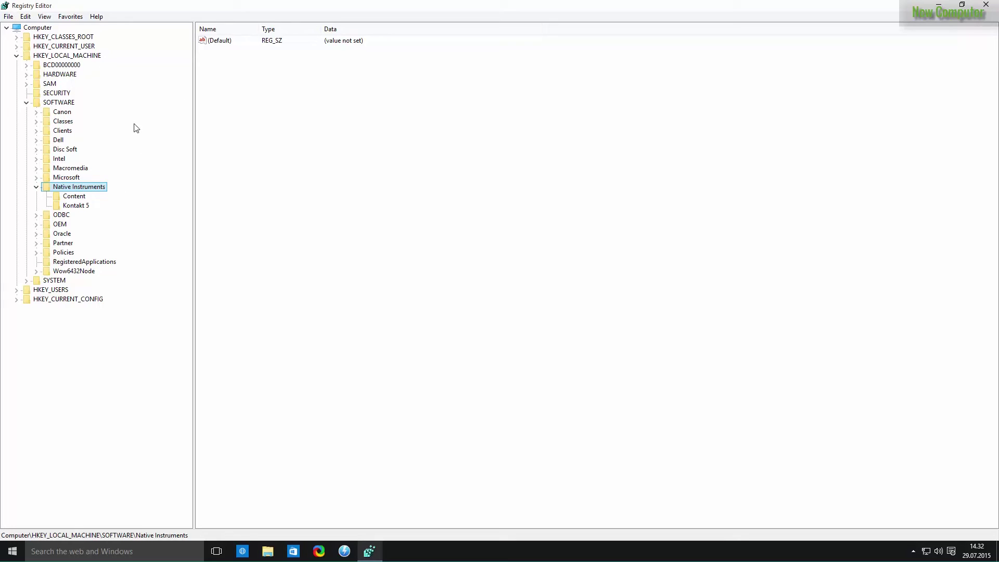
Export the Native Instruments key as NI Backup on the desktop, then close Registry Editor
right_click(96, 188)
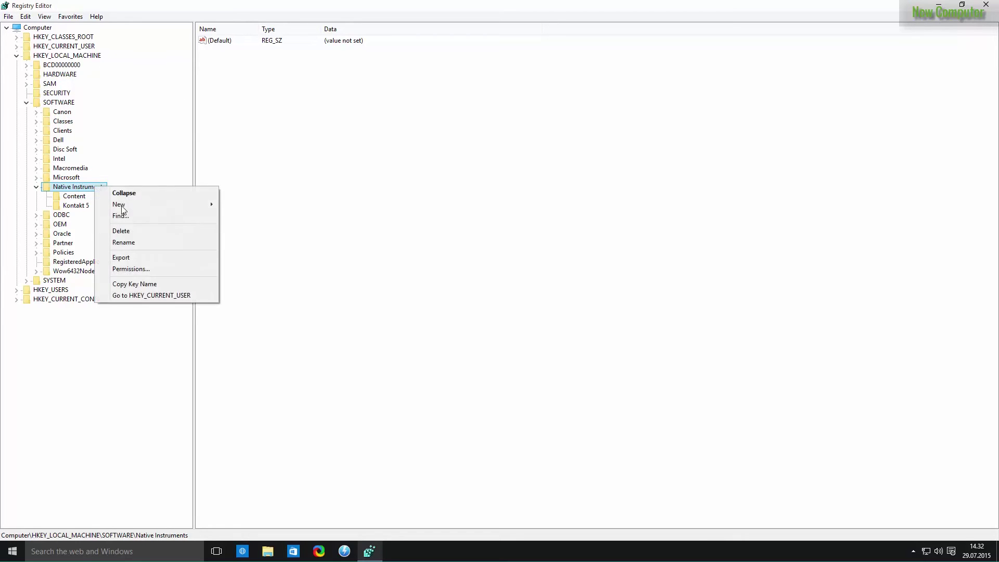
click(156, 257)
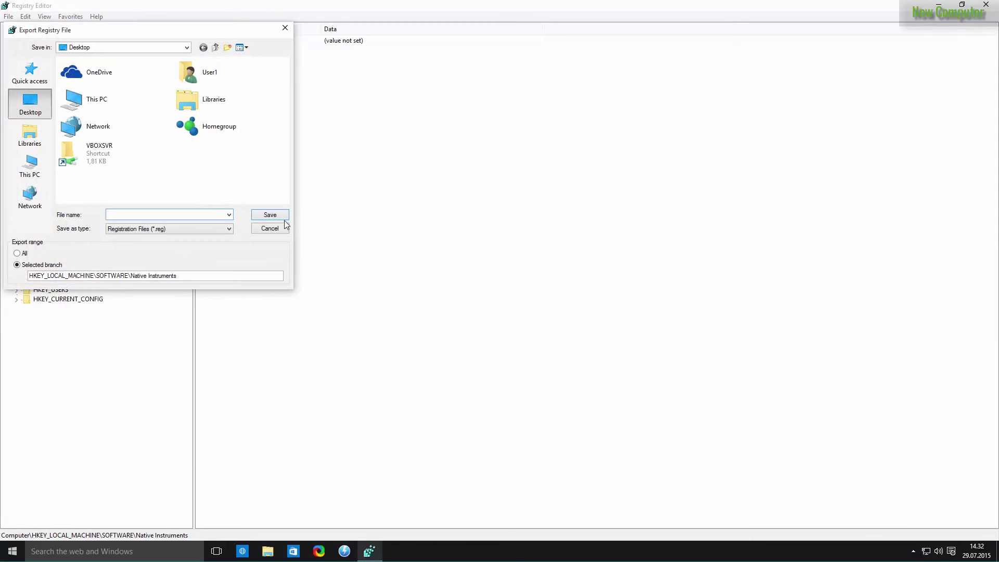
text(NI Backup)
click(282, 218)
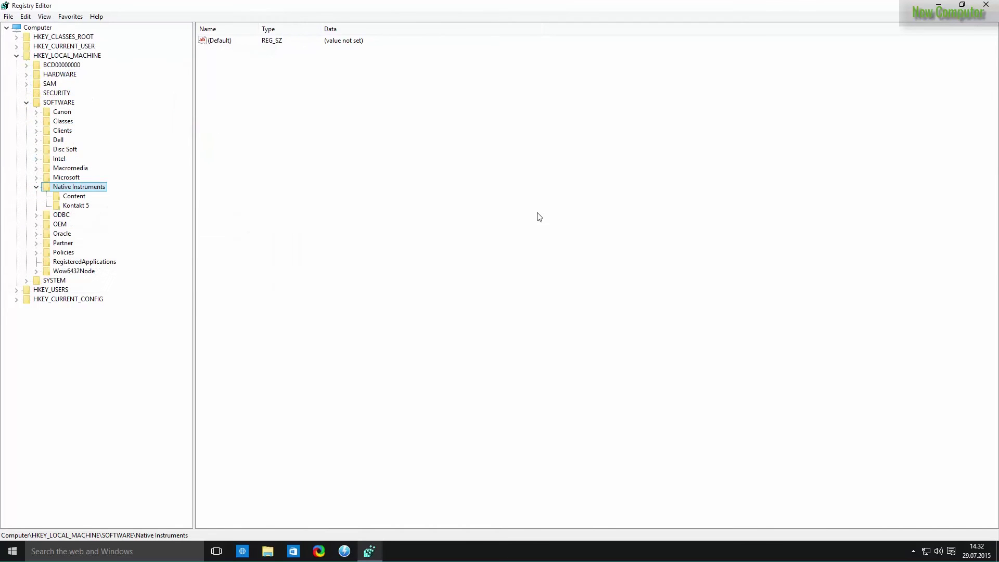
click(988, 8)
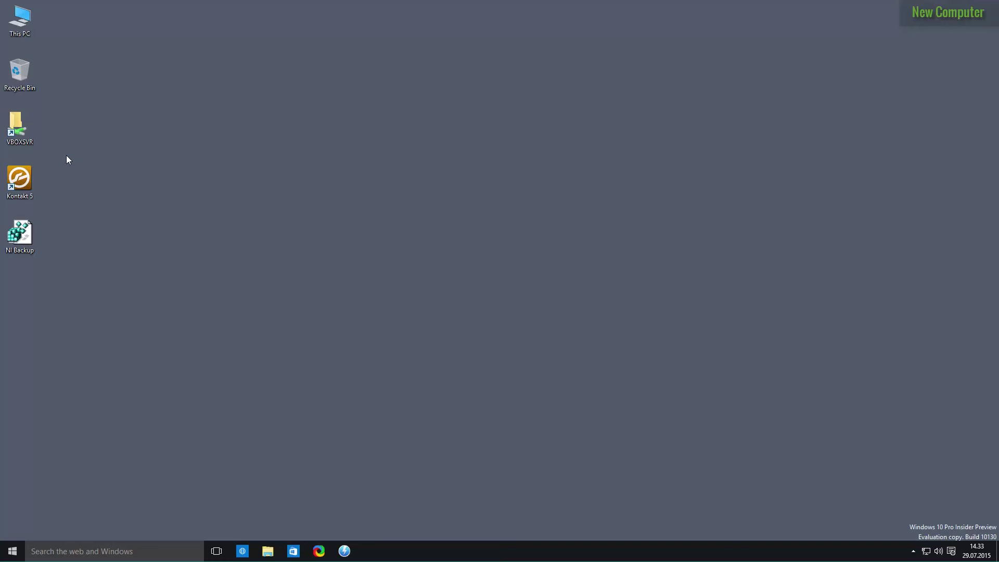
Merge Local Machine - Native Instruments.reg from VBOXSVR\Visual_Share into the registry, then close File Explorer
double_click(21, 130)
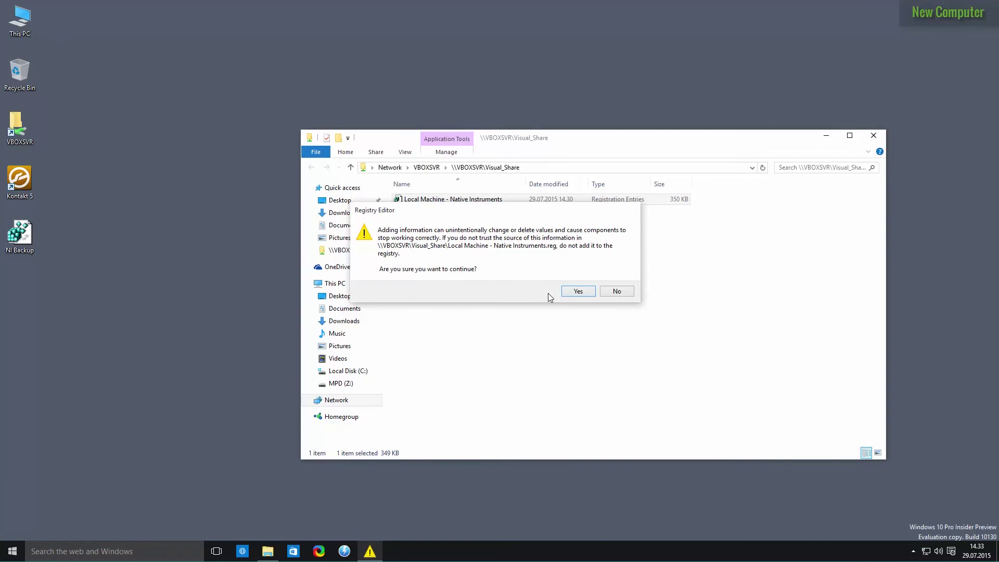
click(578, 292)
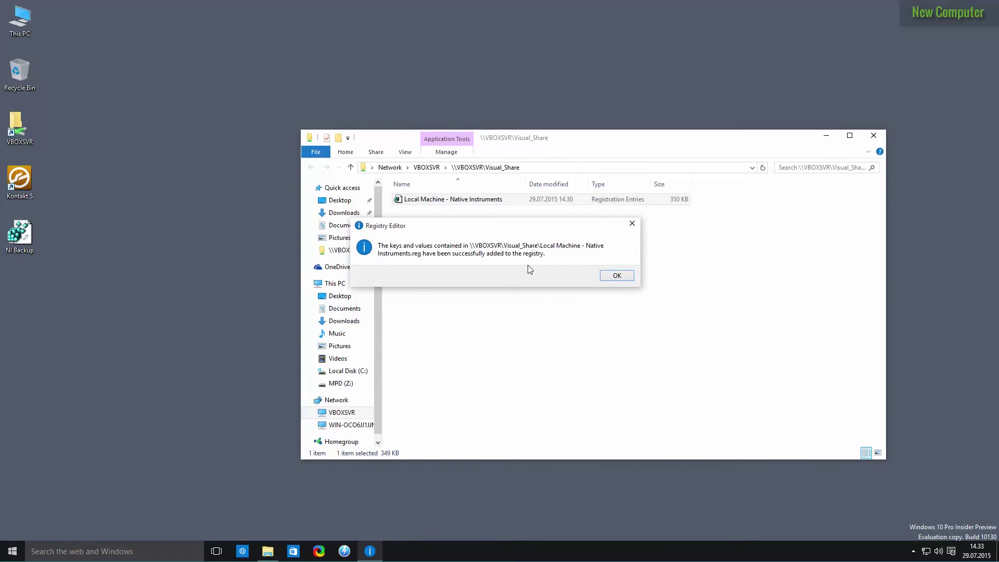
click(613, 280)
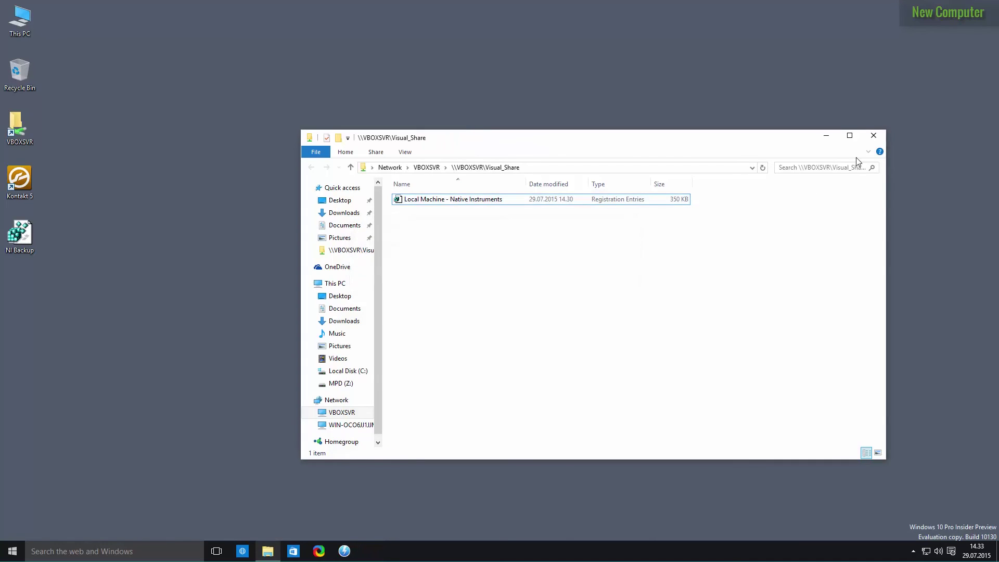
click(873, 136)
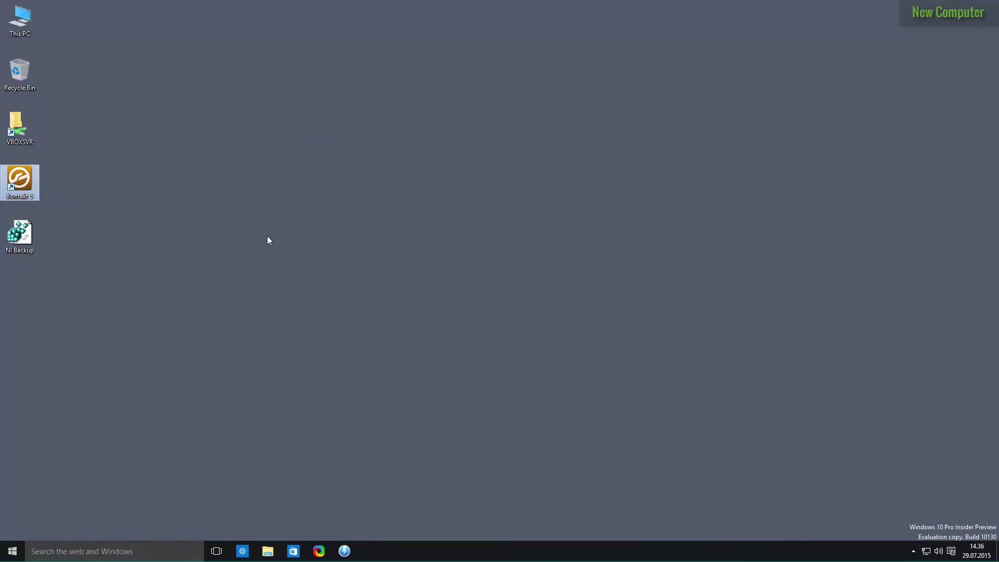
Launch Kontakt 5 and scroll the imported library list down to West Africa
double_click(33, 190)
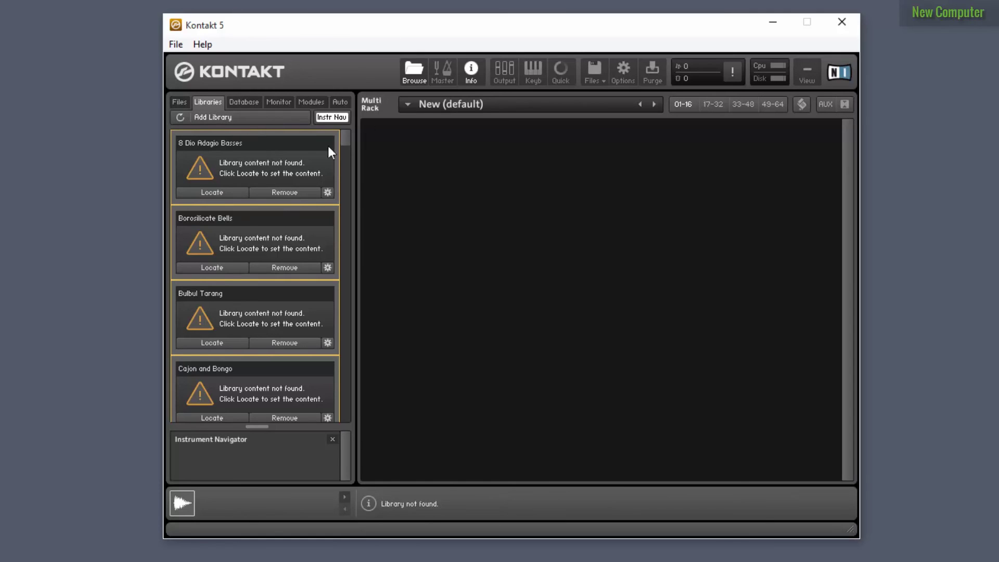
mouse_move(346, 142)
mouse_down()
mouse_move(346, 229)
mouse_move(341, 137)
mouse_up()
drag(345, 142, 345, 380)
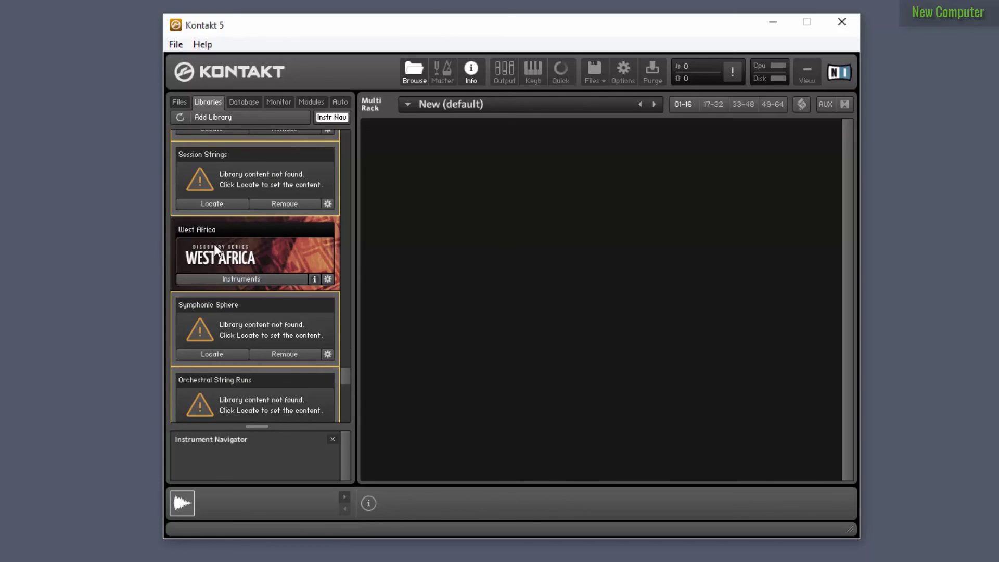
Load Diabara.nki from West Africa's 1 - Percussion Ensemble (12) folder and hide the instrument navigator
click(285, 278)
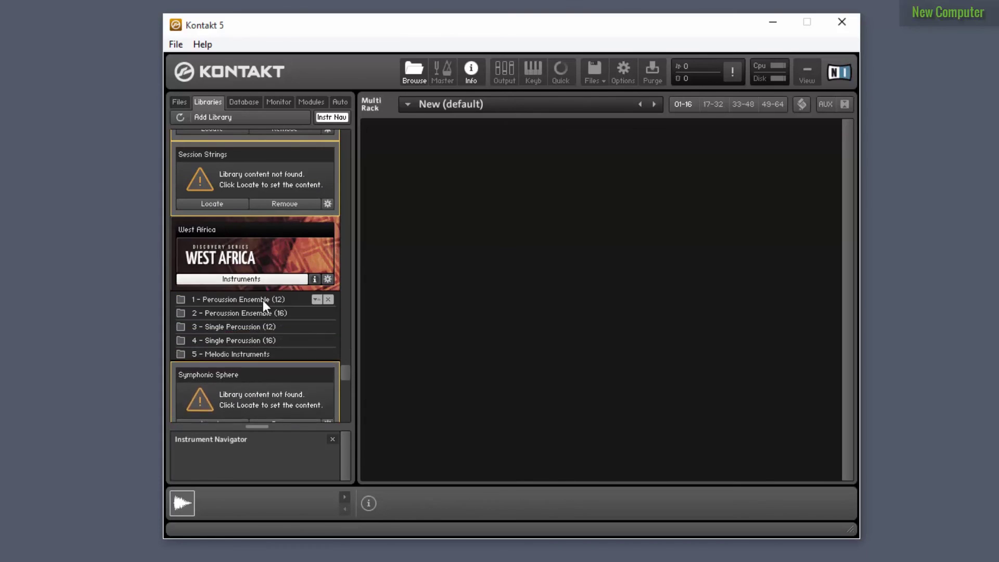
click(266, 316)
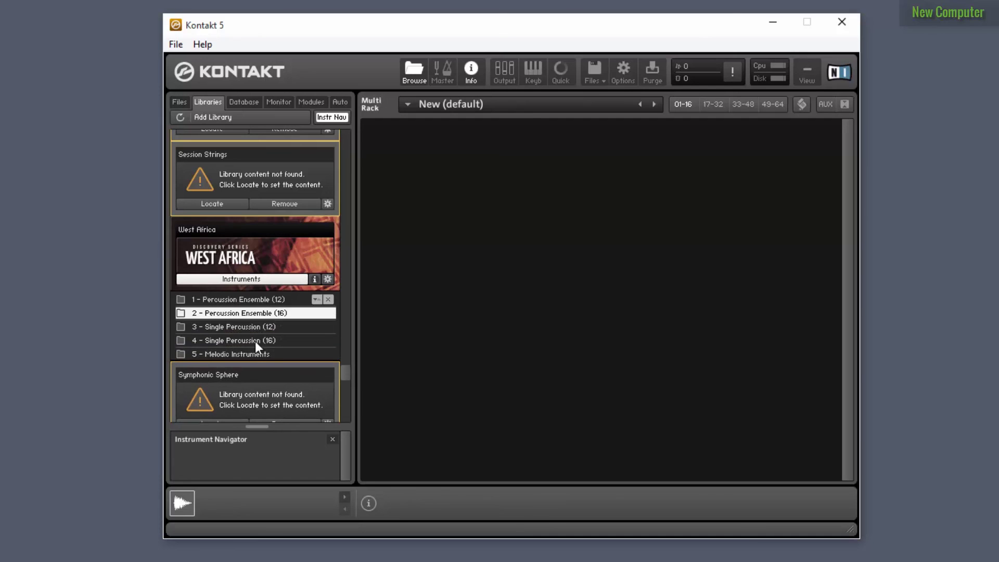
double_click(255, 297)
double_click(227, 226)
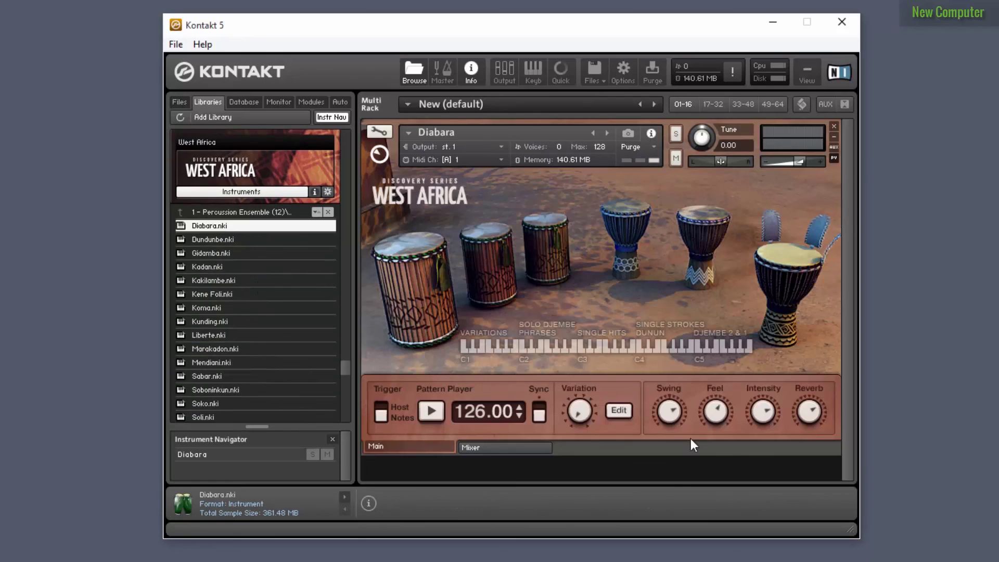
click(334, 440)
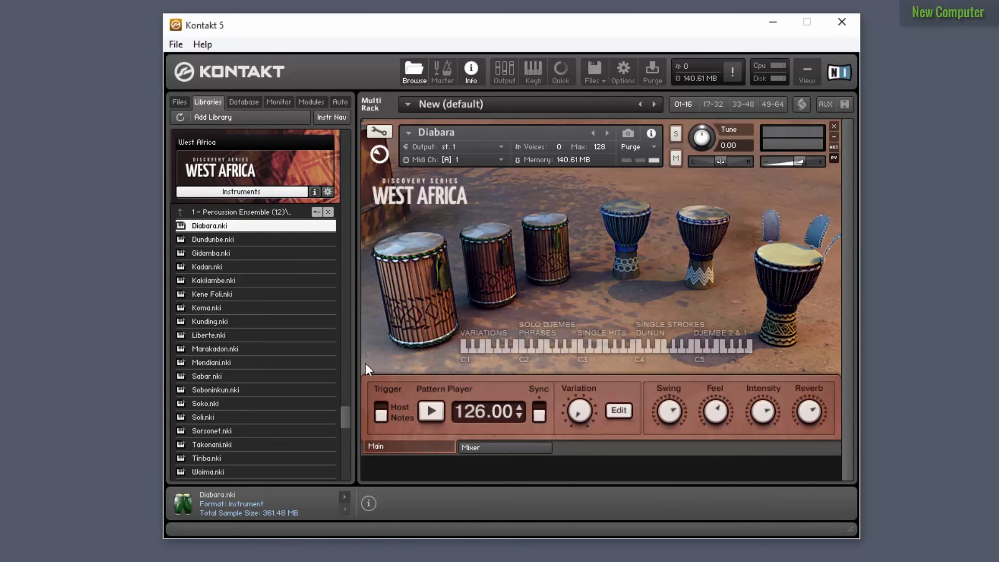
drag(348, 418, 348, 414)
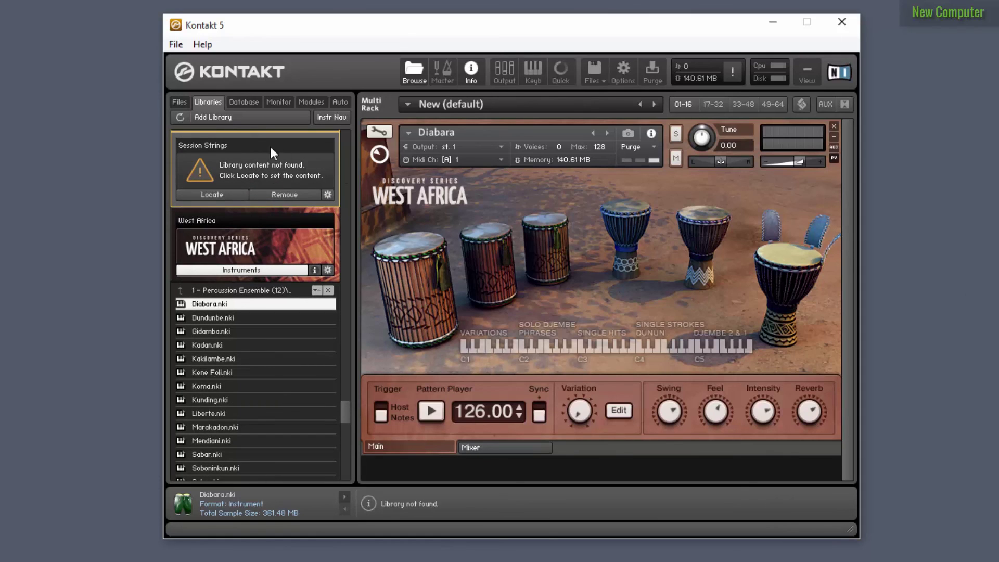